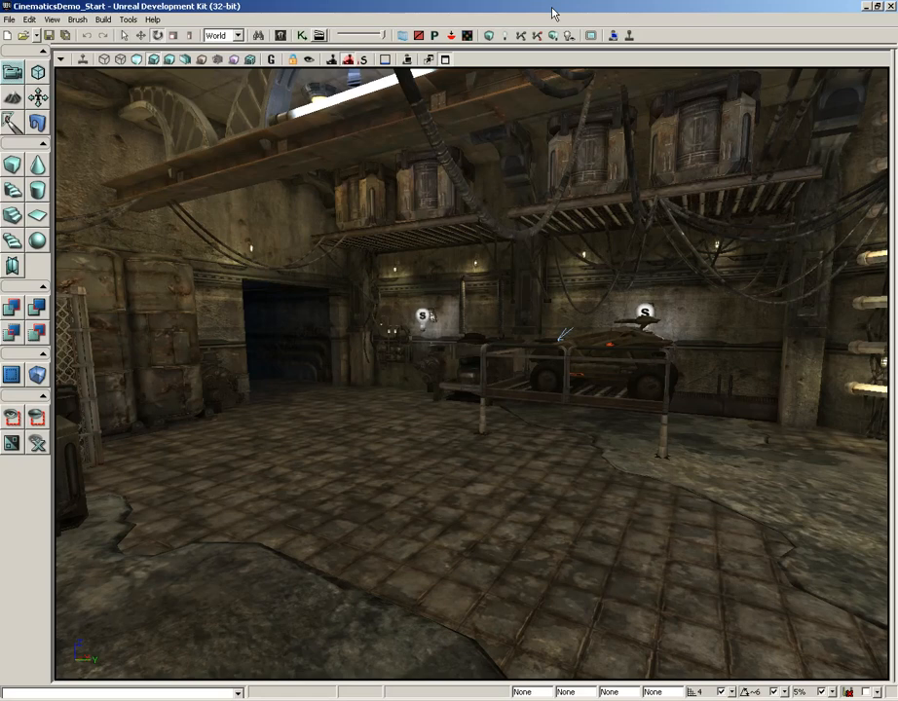
Find the SK_CH_LIAM_Cathode skeletal mesh by searching assets for "liam" and place it on the level floor.
{"action": "left_click", "coordinate": [281, 35]}
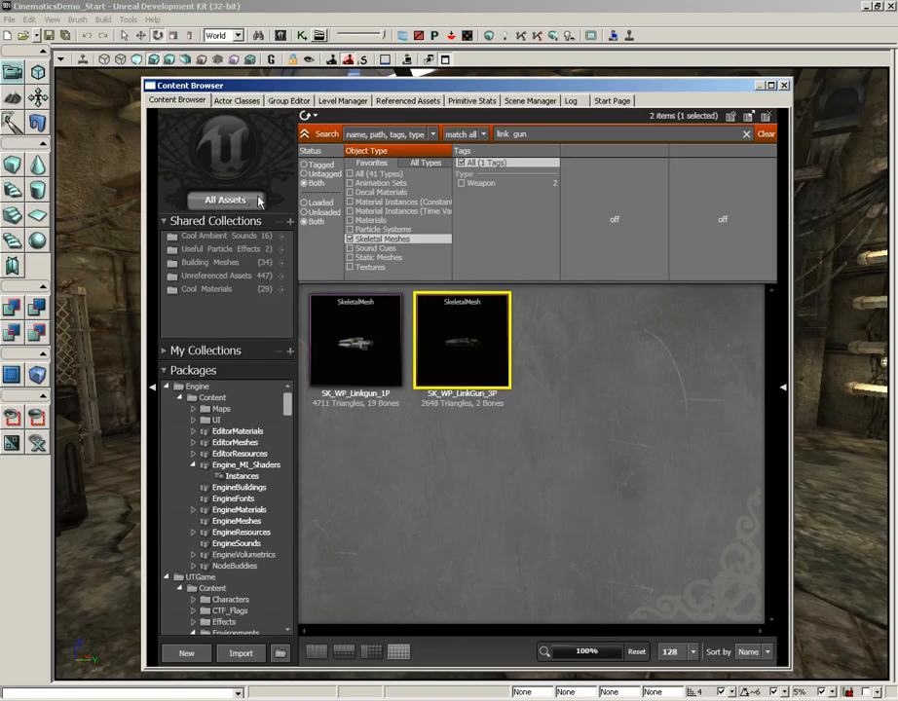
{"action": "left_click", "coordinate": [766, 136]}
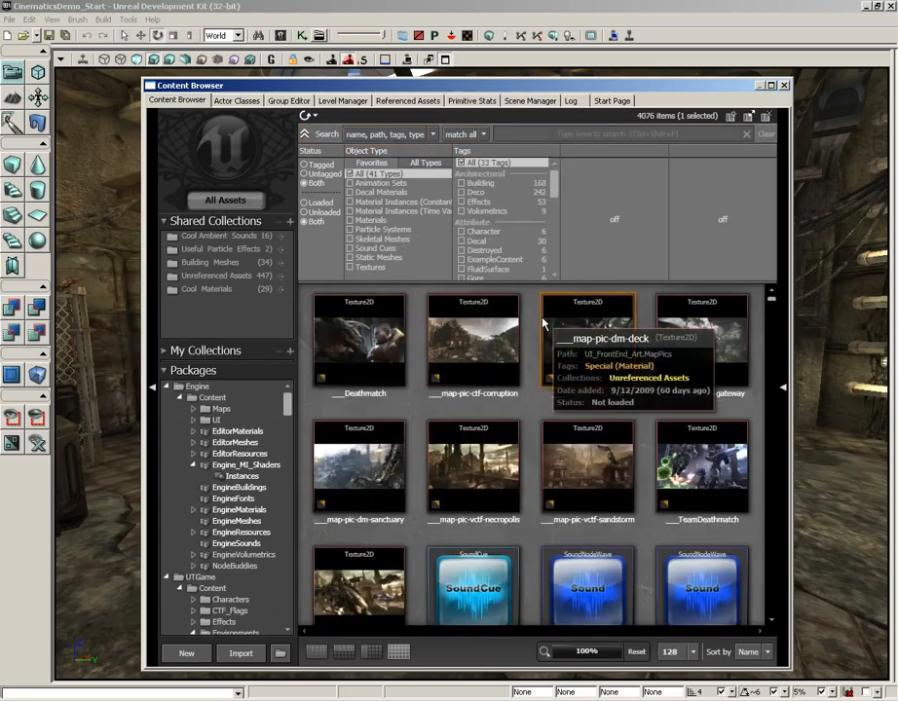
{"action": "type", "text": "li"}
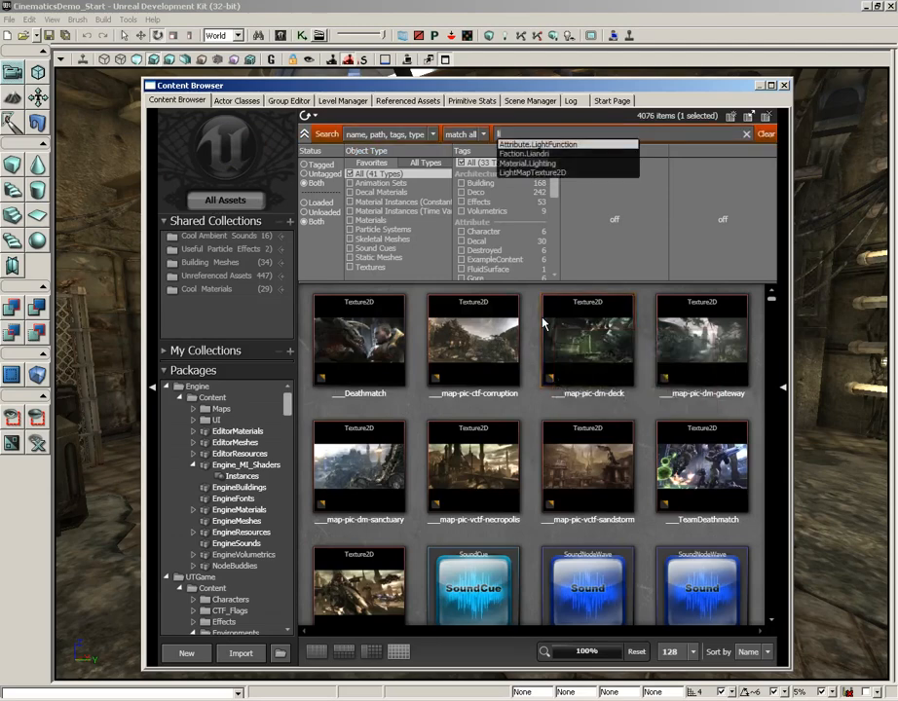
{"action": "type", "text": "am"}
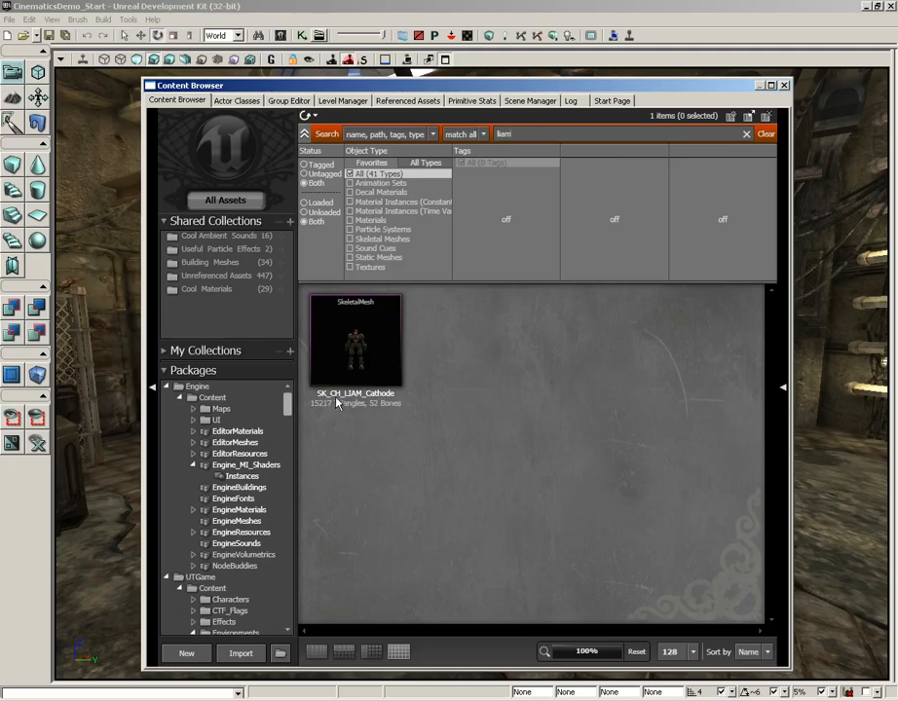
{"action": "left_click", "coordinate": [366, 351]}
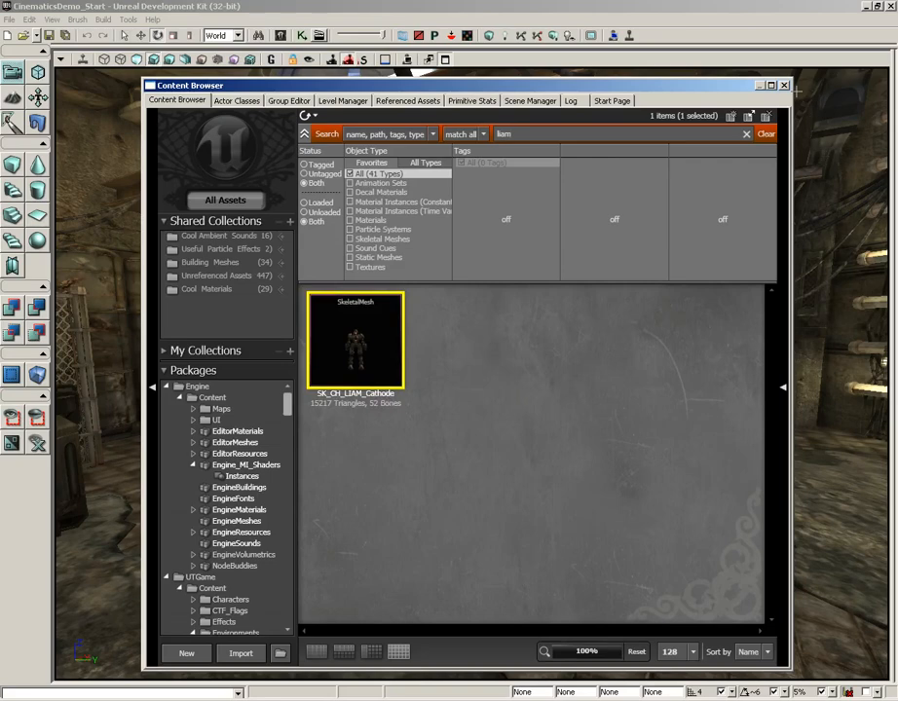
{"action": "left_click_drag", "start_coordinate": [368, 336], "coordinate": [837, 580]}
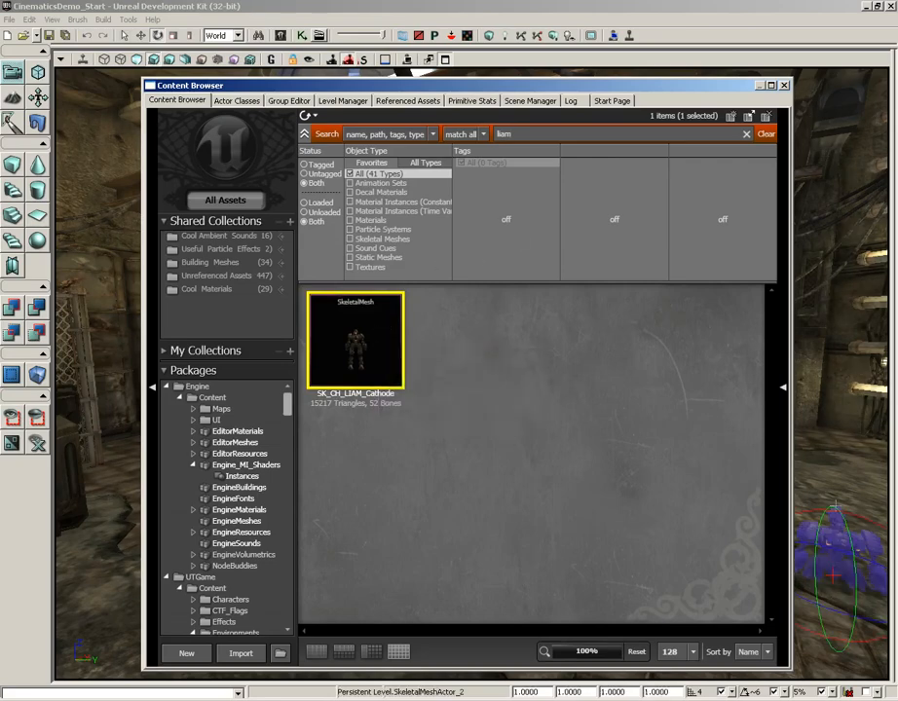
{"action": "left_click", "coordinate": [784, 86]}
Move the robot character sideways across the floor and adjust its height so its feet stand on the ground.
{"action": "left_click_drag", "start_coordinate": [527, 341], "coordinate": [684, 385]}
{"action": "right_click_drag", "start_coordinate": [684, 384], "coordinate": [663, 394]}
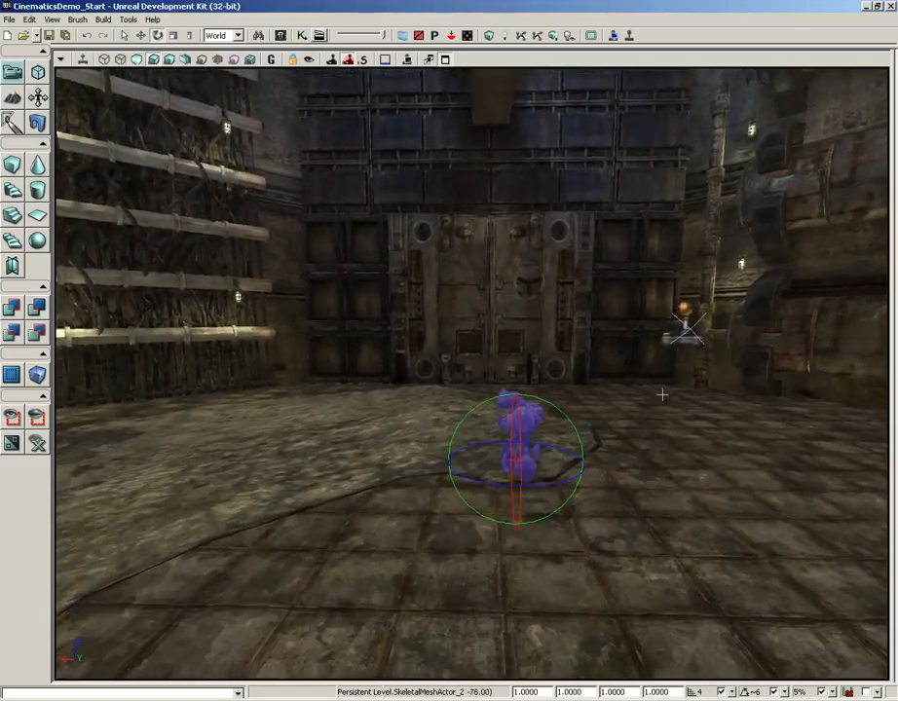
{"action": "key", "text": "space"}
{"action": "key", "text": "space"}
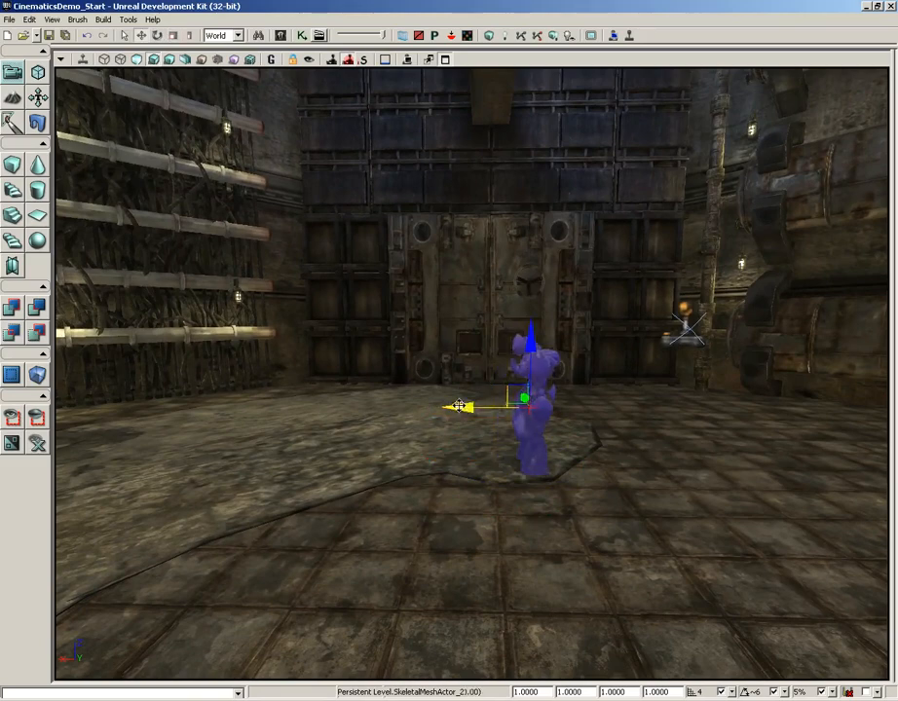
{"action": "left_click_drag", "start_coordinate": [459, 407], "coordinate": [500, 404]}
{"action": "left_click_drag", "start_coordinate": [457, 373], "coordinate": [610, 281]}
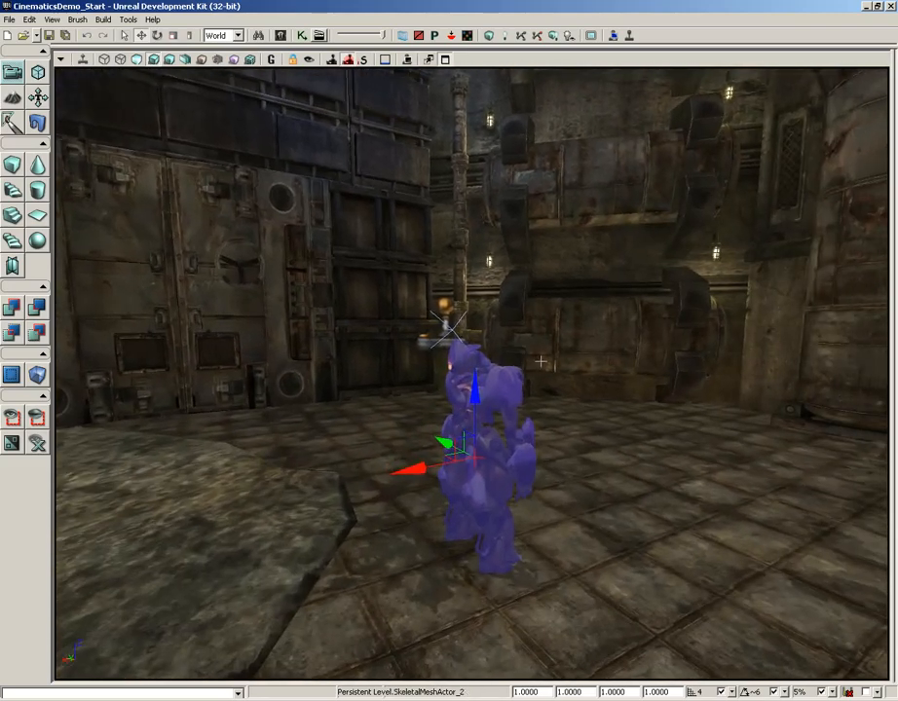
{"action": "left_click_drag", "start_coordinate": [475, 391], "coordinate": [475, 382]}
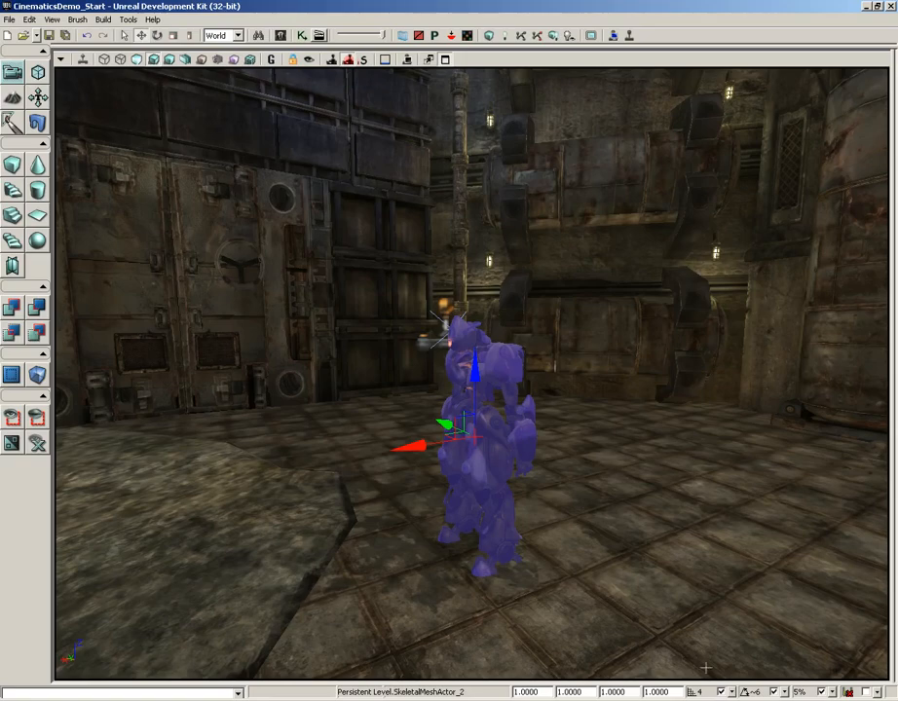
Rotate the robot character about its vertical axis to face out into the room.
{"action": "scroll", "coordinate": [541, 442], "scroll_direction": "up", "scroll_amount": 1}
{"action": "left_click_drag", "start_coordinate": [554, 436], "coordinate": [55, 331]}
{"action": "right_click_drag", "start_coordinate": [56, 331], "coordinate": [55, 370]}
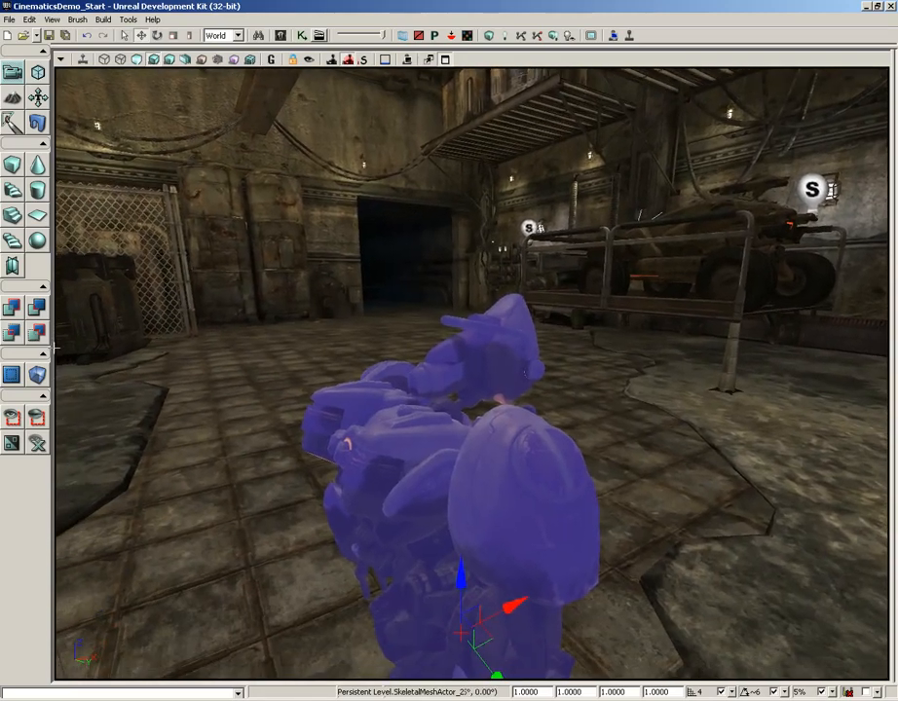
{"action": "key", "text": "space"}
{"action": "left_click_drag", "start_coordinate": [535, 642], "coordinate": [617, 475]}
Search the assets for "linkgun", filter to Skeletal Meshes, and select SK_WP_LinkGun_3P.
{"action": "left_click", "coordinate": [261, 36]}
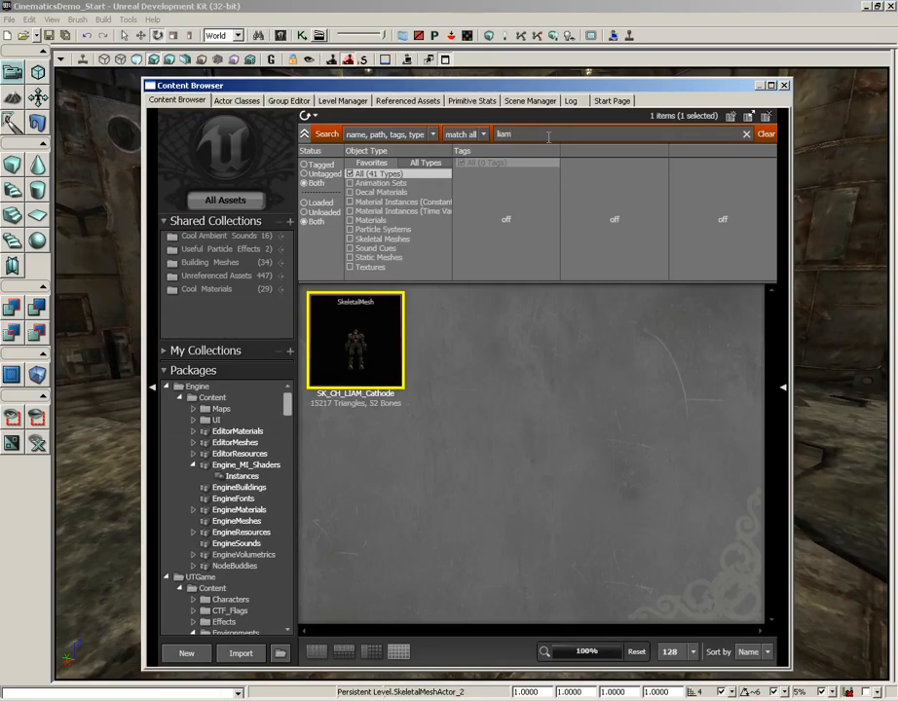
{"action": "key", "text": "BackSpace"}
{"action": "key", "text": "BackSpace"}
{"action": "key", "text": "BackSpace"}
{"action": "key", "text": "BackSpace"}
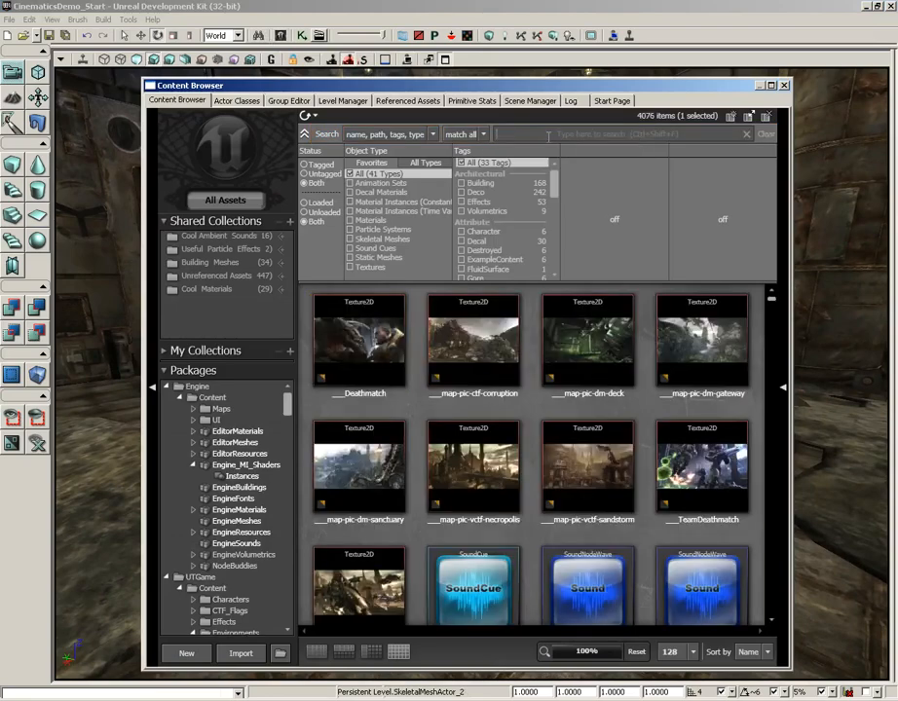
{"action": "type", "text": "linkgu"}
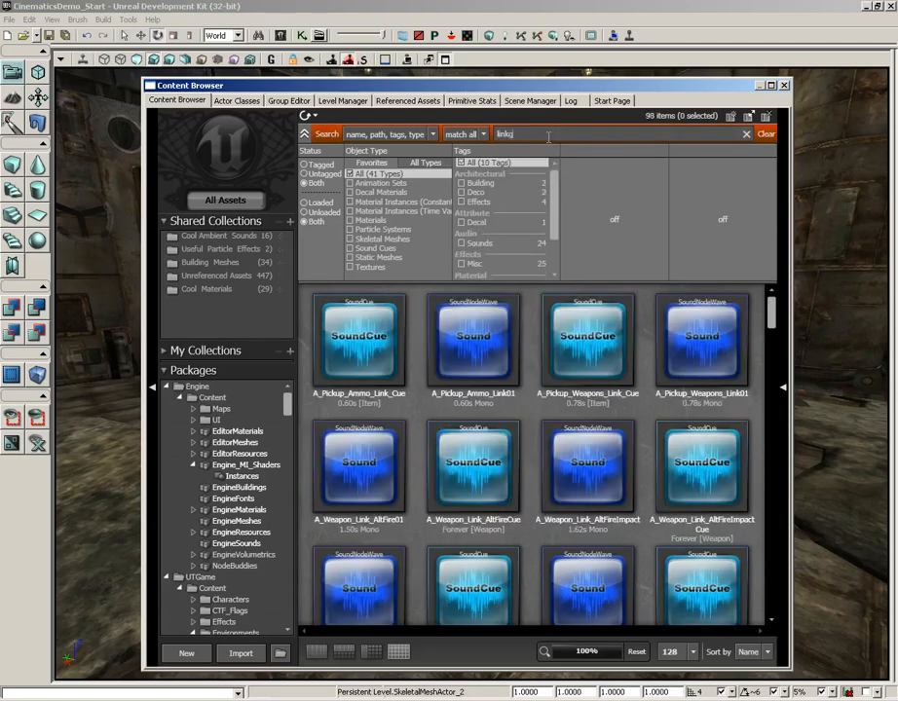
{"action": "type", "text": "n"}
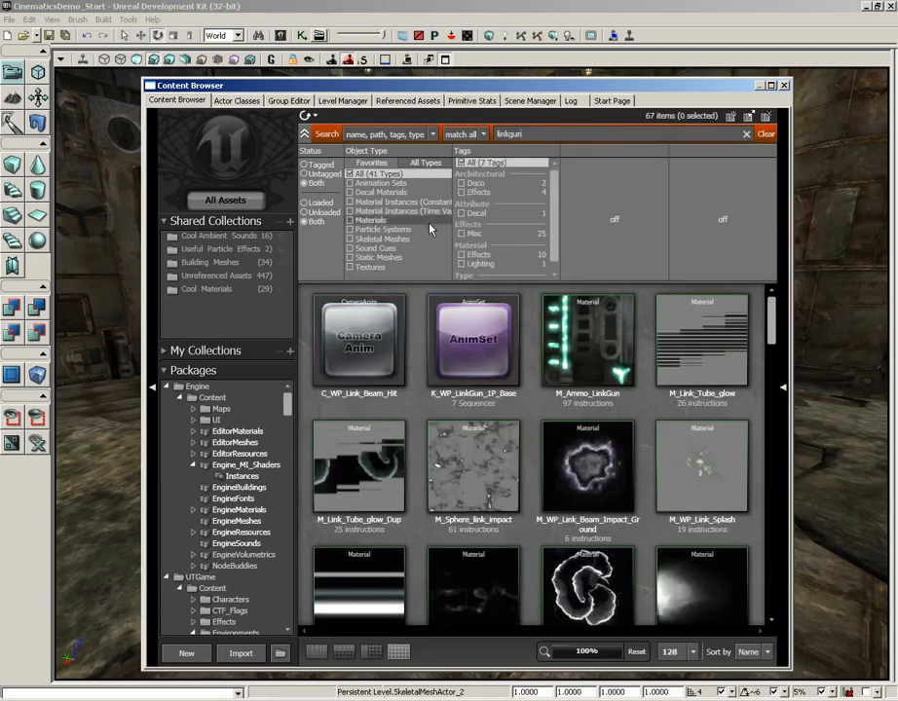
{"action": "left_click", "coordinate": [375, 239]}
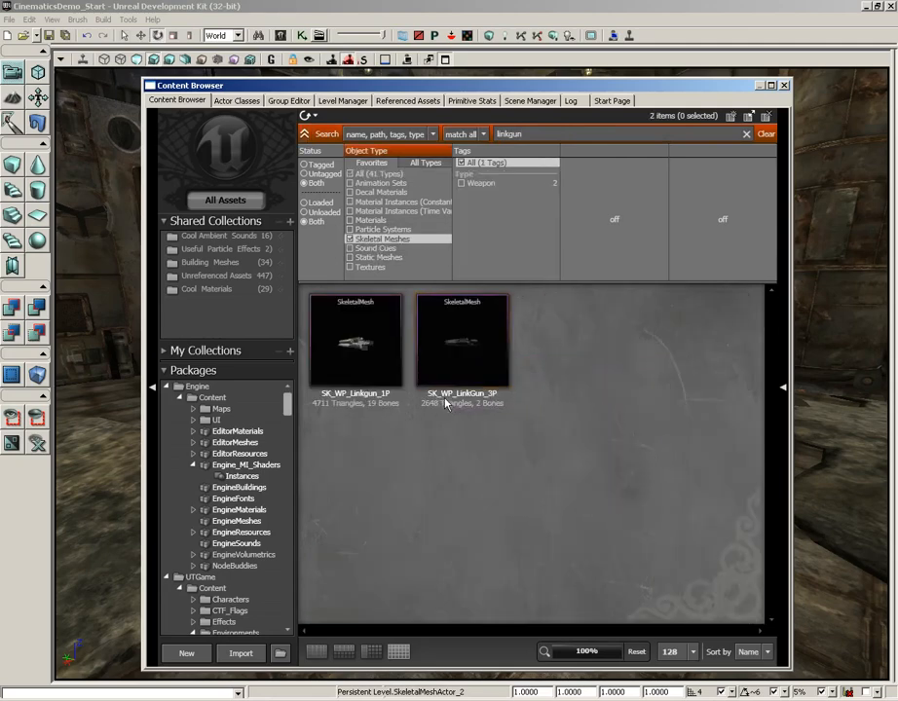
{"action": "left_click", "coordinate": [479, 362]}
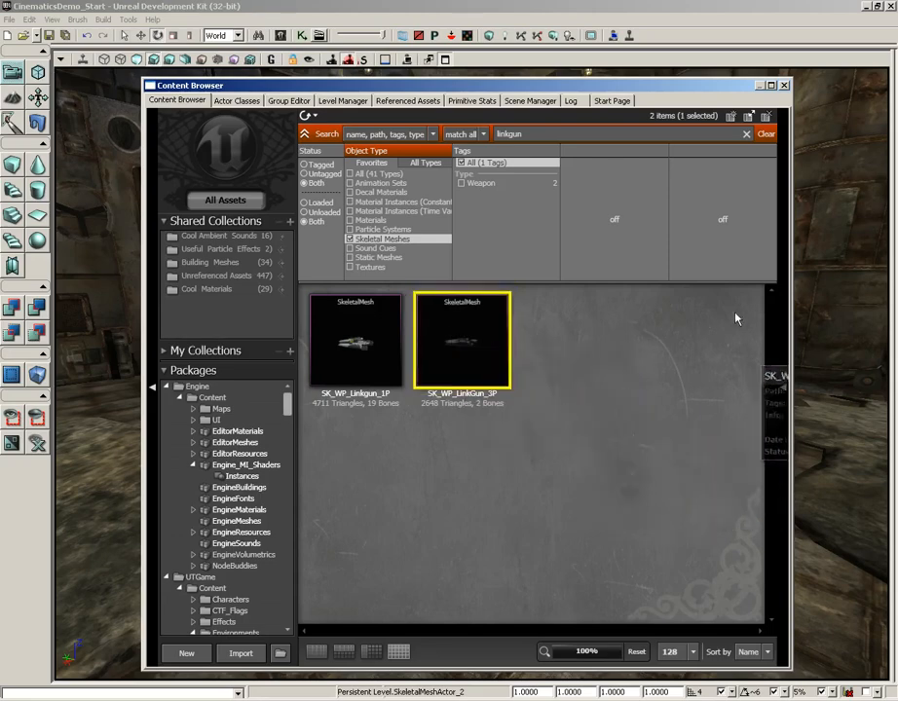
{"action": "left_click", "coordinate": [785, 87]}
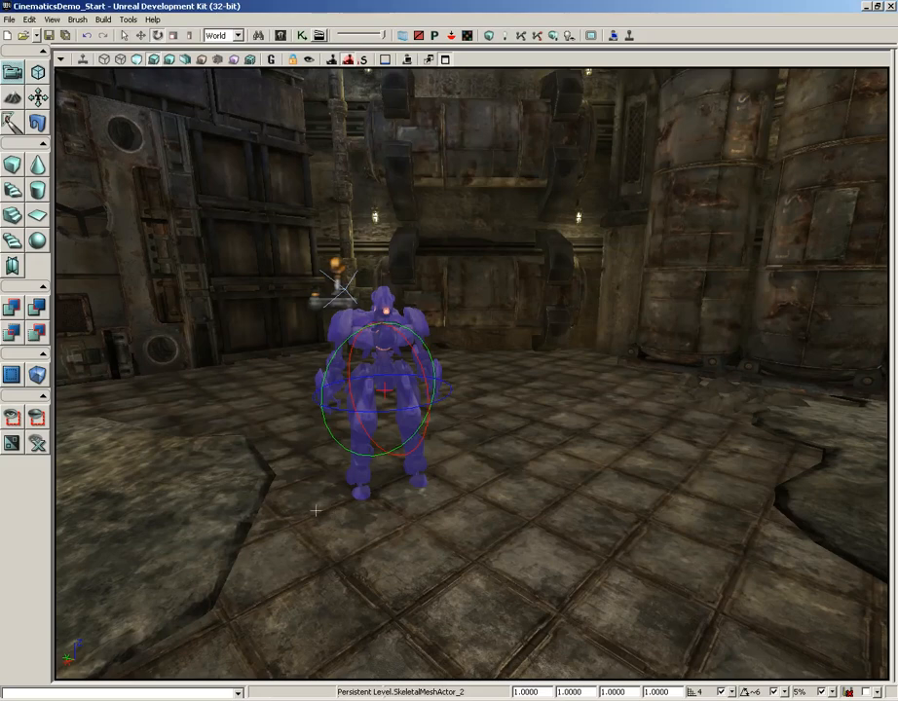
Add the selected link gun as a SkeletalMesh actor on the floor beside the robot and move it up near its right hand.
{"action": "right_click", "coordinate": [287, 531]}
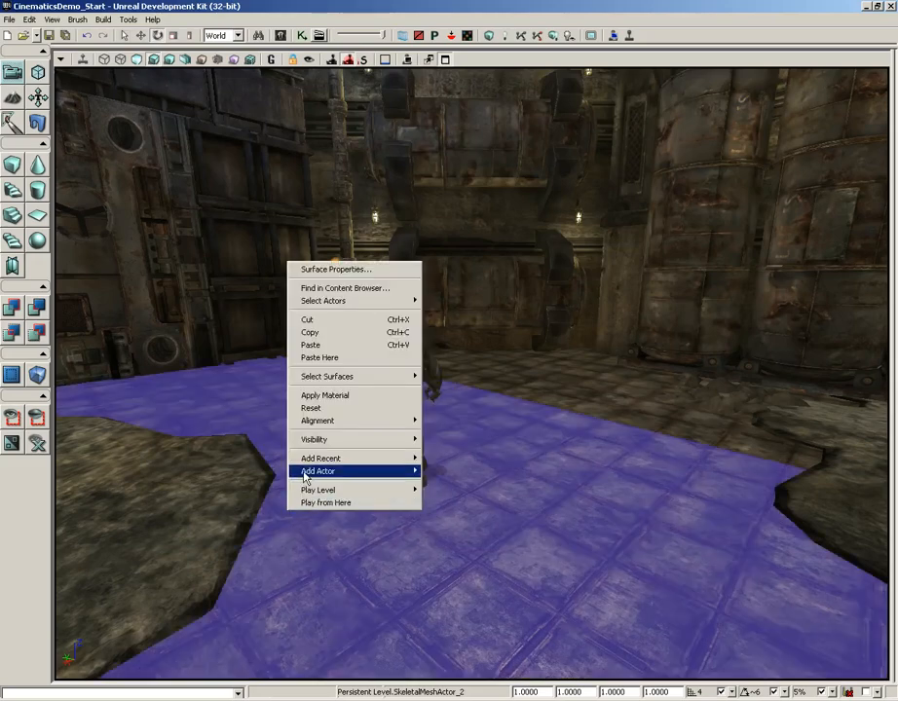
{"action": "mouse_move", "coordinate": [311, 471]}
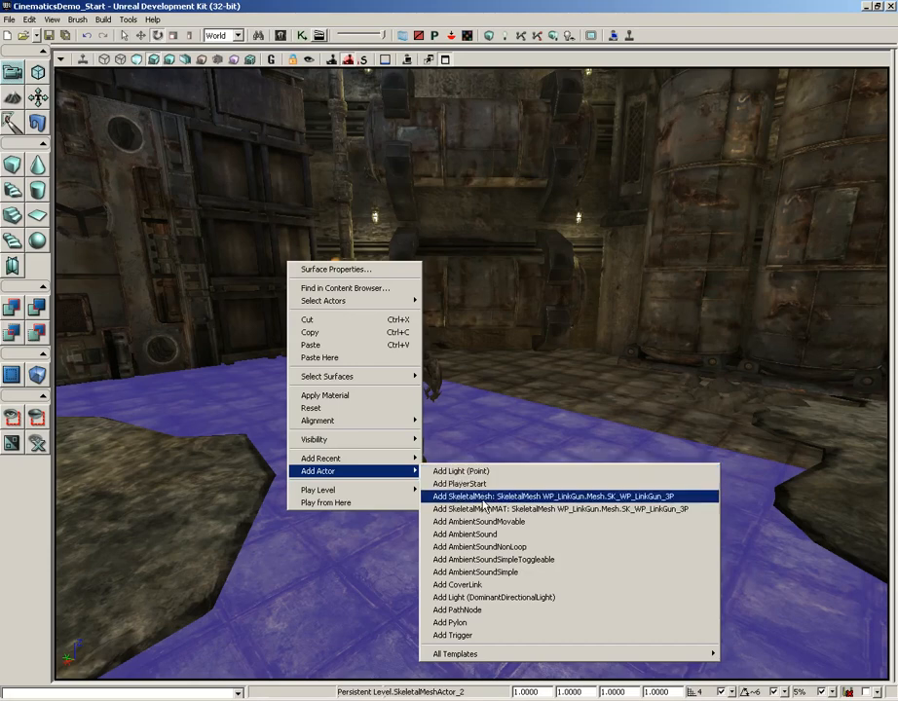
{"action": "left_click", "coordinate": [553, 498]}
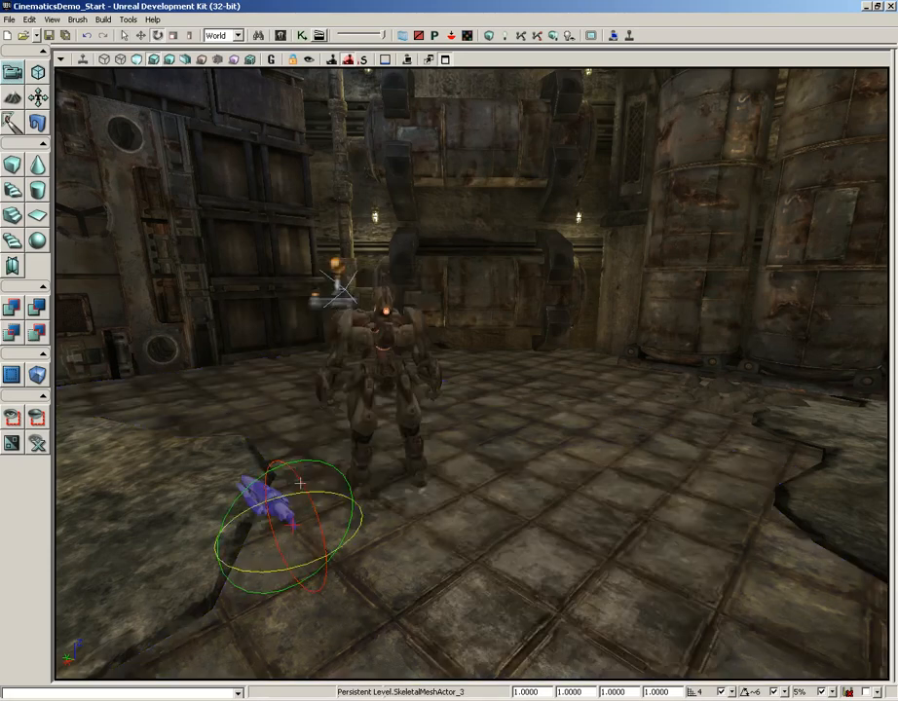
{"action": "key", "text": "space"}
{"action": "key", "text": "space"}
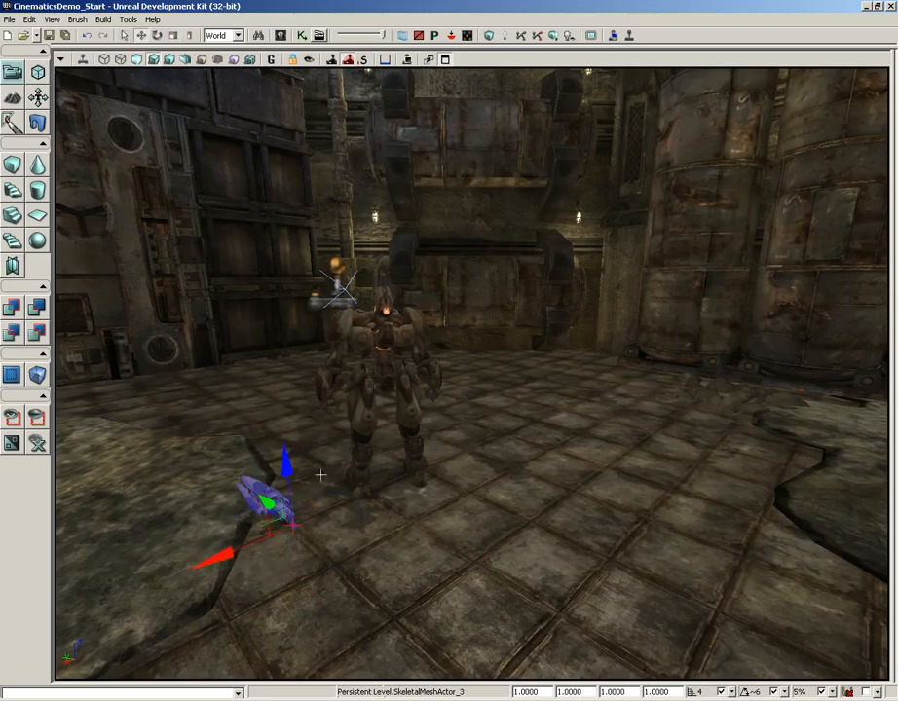
{"action": "left_click_drag", "start_coordinate": [286, 463], "coordinate": [281, 368]}
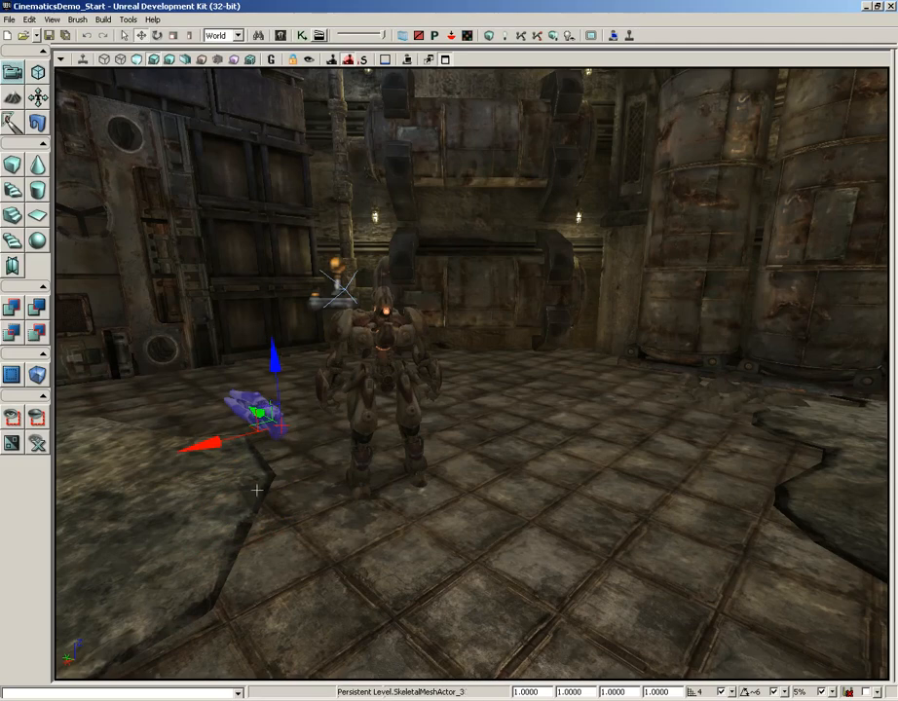
{"action": "left_click_drag", "start_coordinate": [204, 445], "coordinate": [216, 446]}
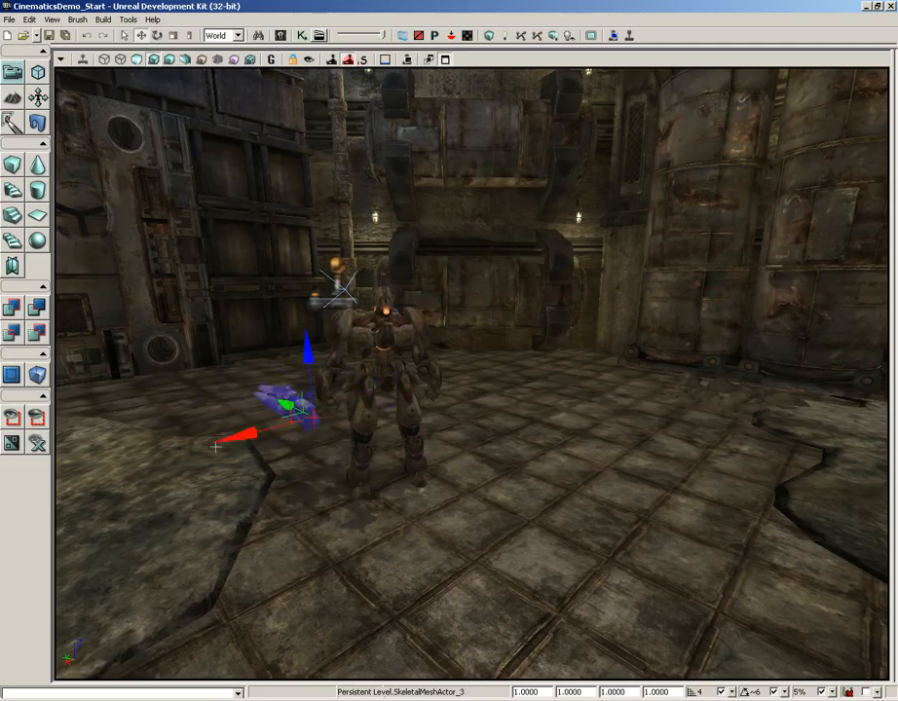
Attach the link gun to the robot's right-hand socket using socket snapping, turn snapping off, and deselect the gun.
{"action": "left_click_drag", "start_coordinate": [363, 393], "coordinate": [299, 349]}
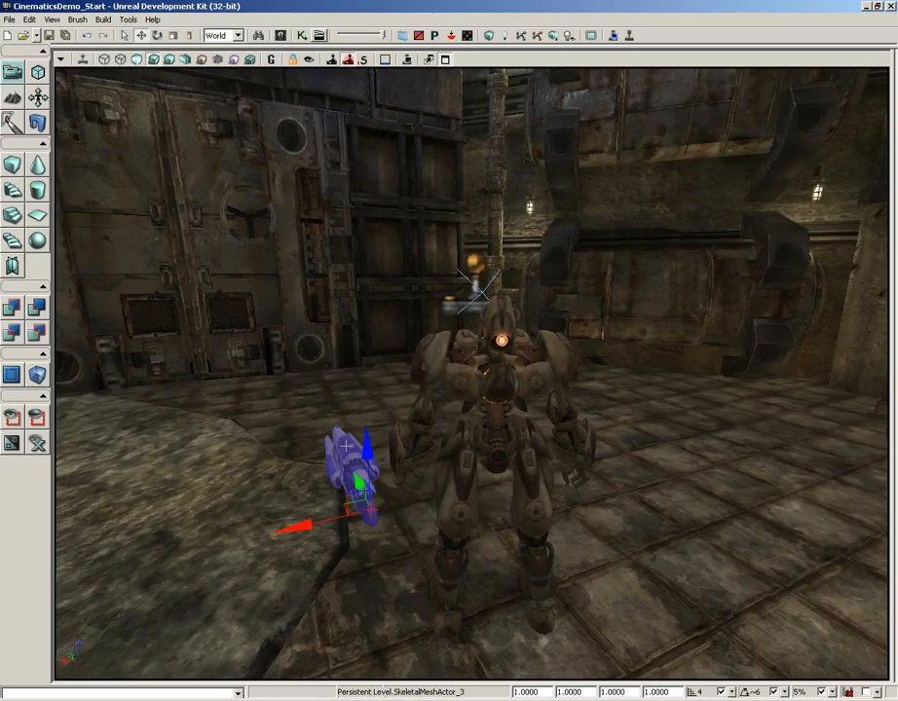
{"action": "left_click", "coordinate": [452, 36]}
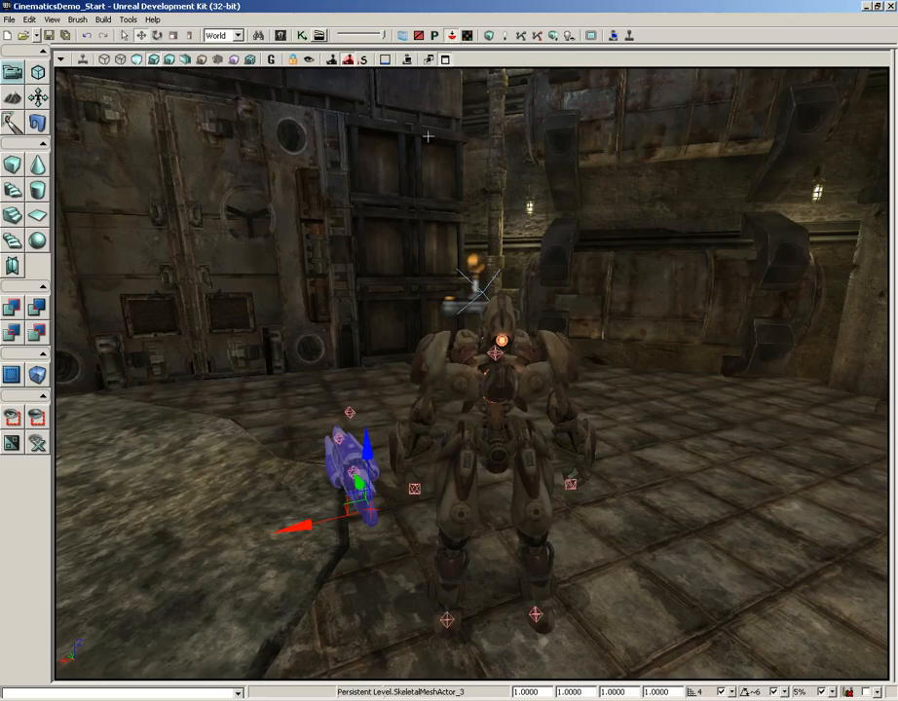
{"action": "left_click", "coordinate": [414, 489]}
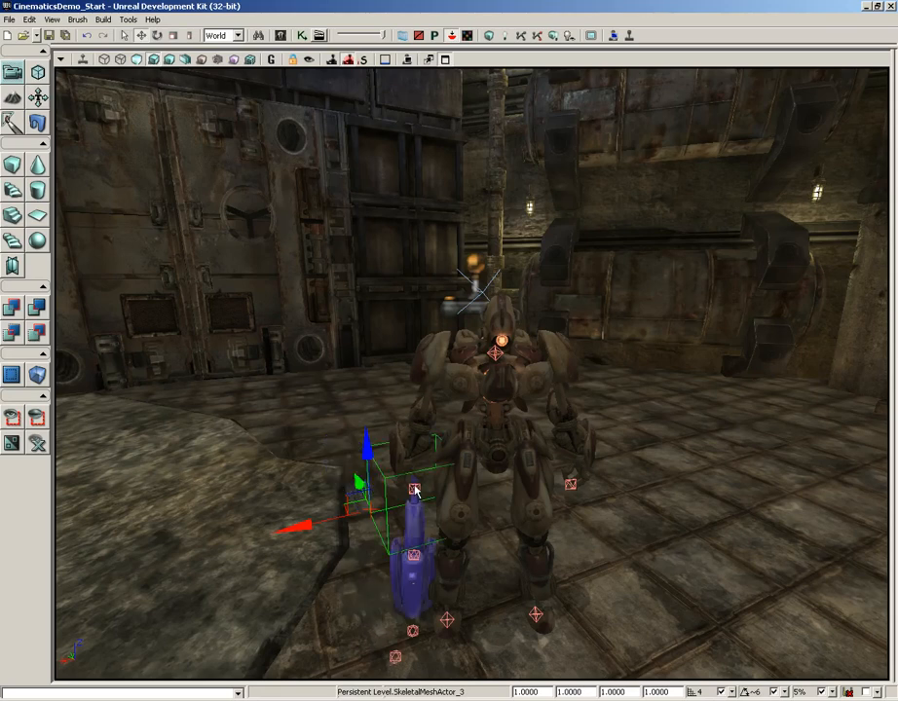
{"action": "left_click", "coordinate": [452, 37]}
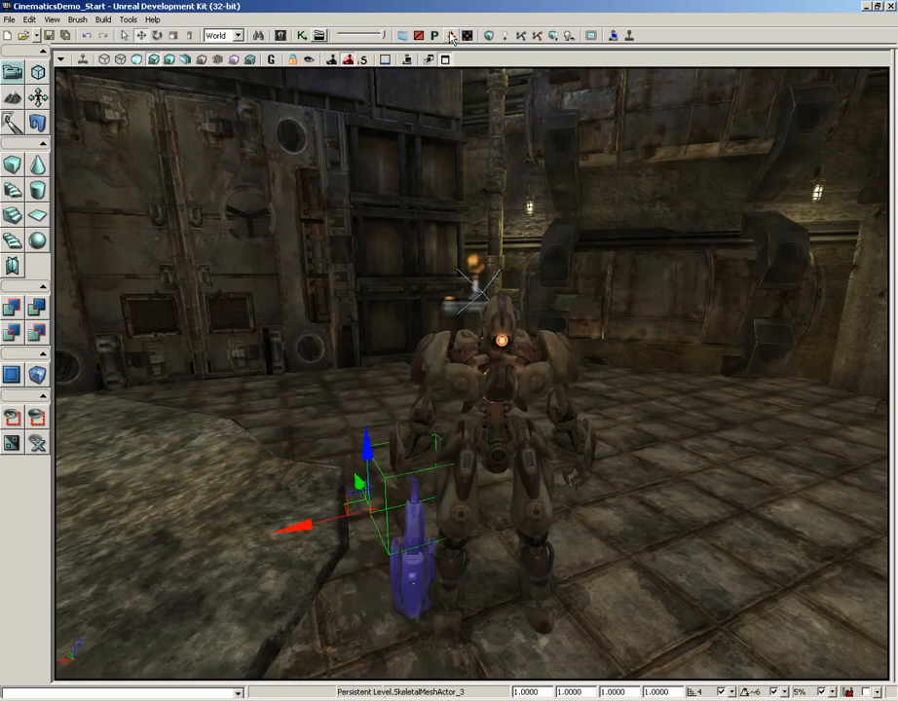
{"action": "left_click", "coordinate": [579, 541]}
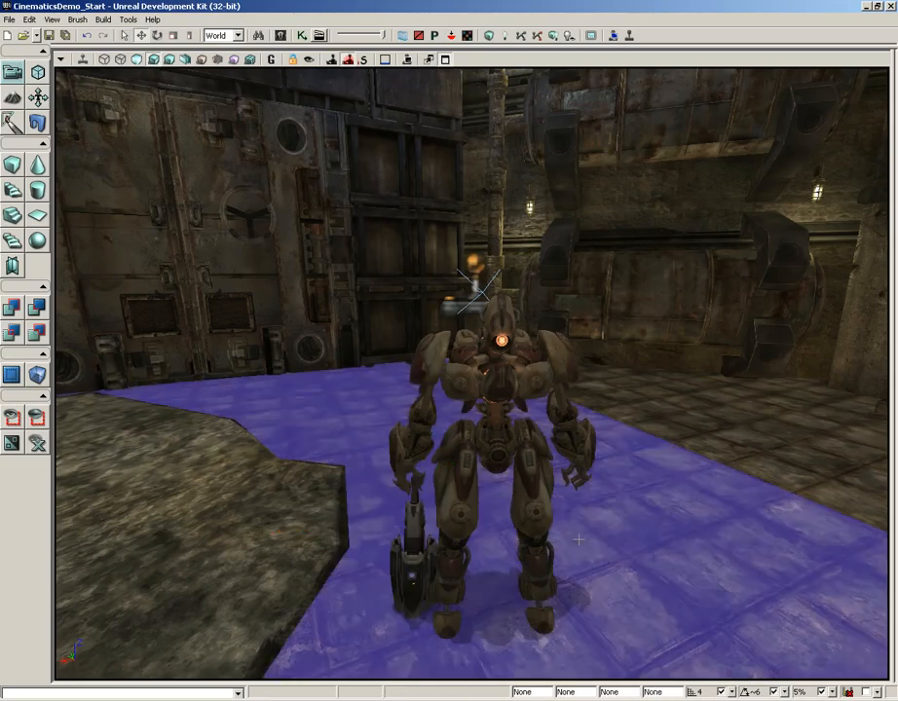
{"action": "left_click", "coordinate": [346, 394]}
Examine the armed robot and the room around it, including the dark corridor and its opening.
{"action": "left_click_drag", "start_coordinate": [344, 394], "coordinate": [328, 406]}
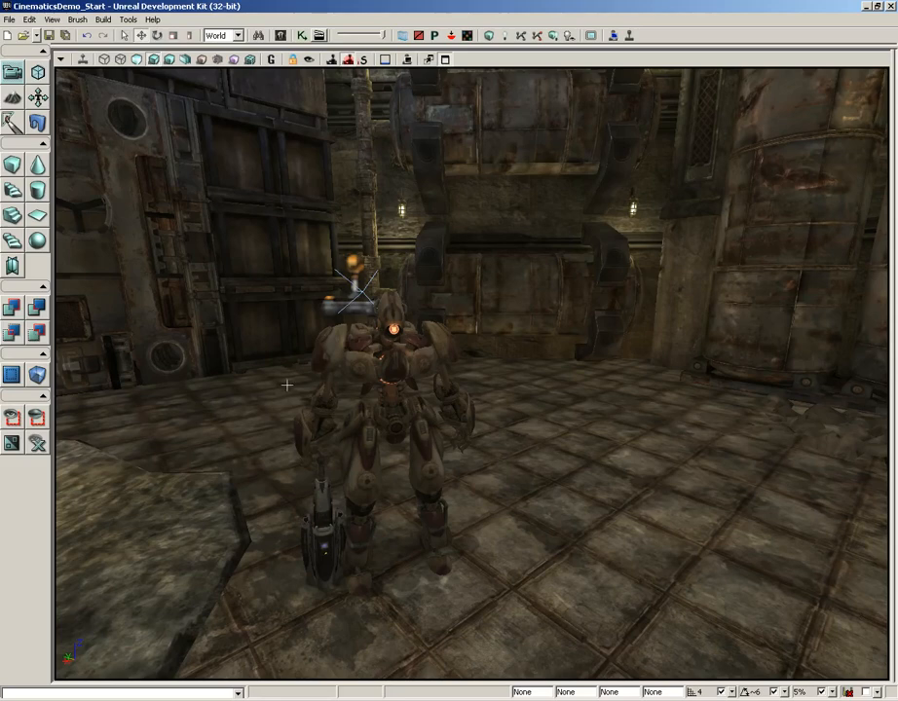
{"action": "right_click_drag", "start_coordinate": [268, 371], "coordinate": [286, 378]}
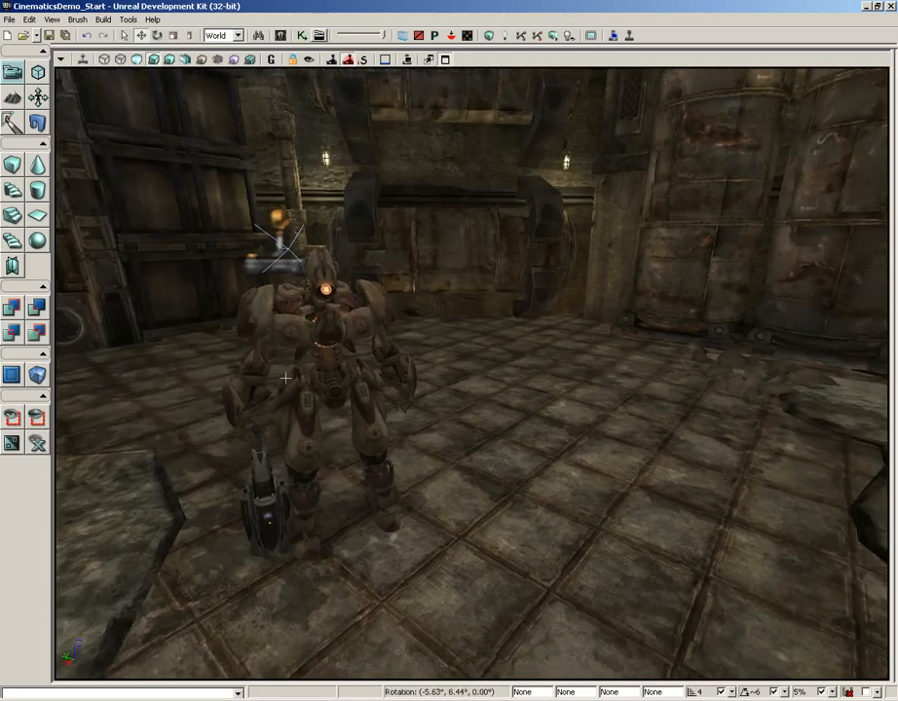
{"action": "left_click_drag", "start_coordinate": [558, 432], "coordinate": [496, 469]}
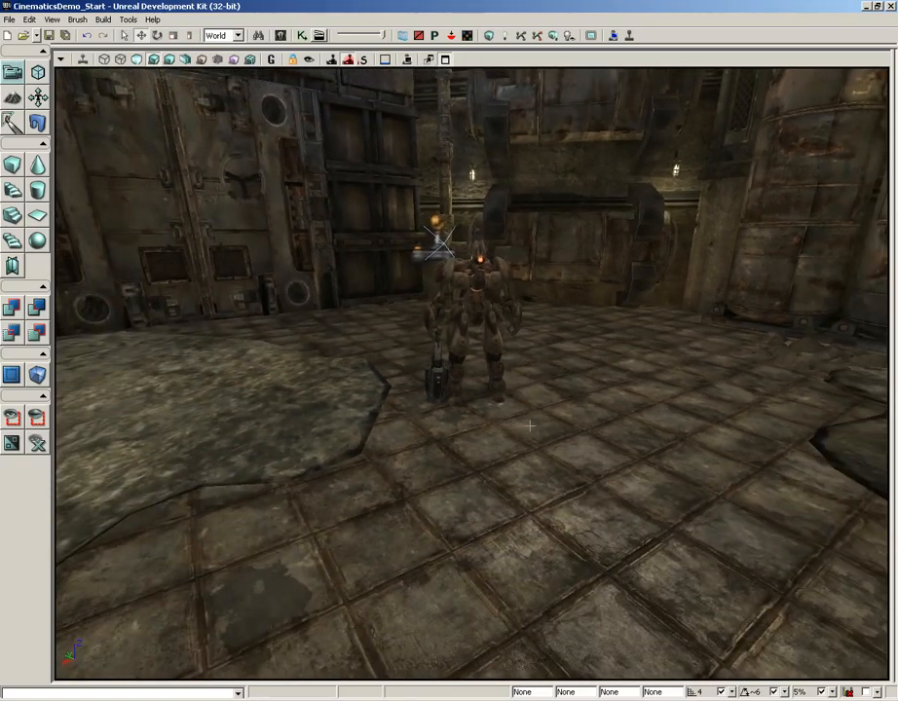
{"action": "right_click_drag", "start_coordinate": [531, 425], "coordinate": [562, 423]}
{"action": "left_click_drag", "start_coordinate": [495, 421], "coordinate": [409, 83]}
{"action": "mouse_move", "coordinate": [642, 546]}
{"action": "right_mouse_down"}
{"action": "mouse_move", "coordinate": [224, 483]}
{"action": "mouse_move", "coordinate": [207, 492]}
{"action": "right_mouse_up"}
{"action": "mouse_move", "coordinate": [622, 530]}
{"action": "right_mouse_down"}
{"action": "mouse_move", "coordinate": [453, 519]}
{"action": "mouse_move", "coordinate": [390, 489]}
{"action": "right_mouse_up"}
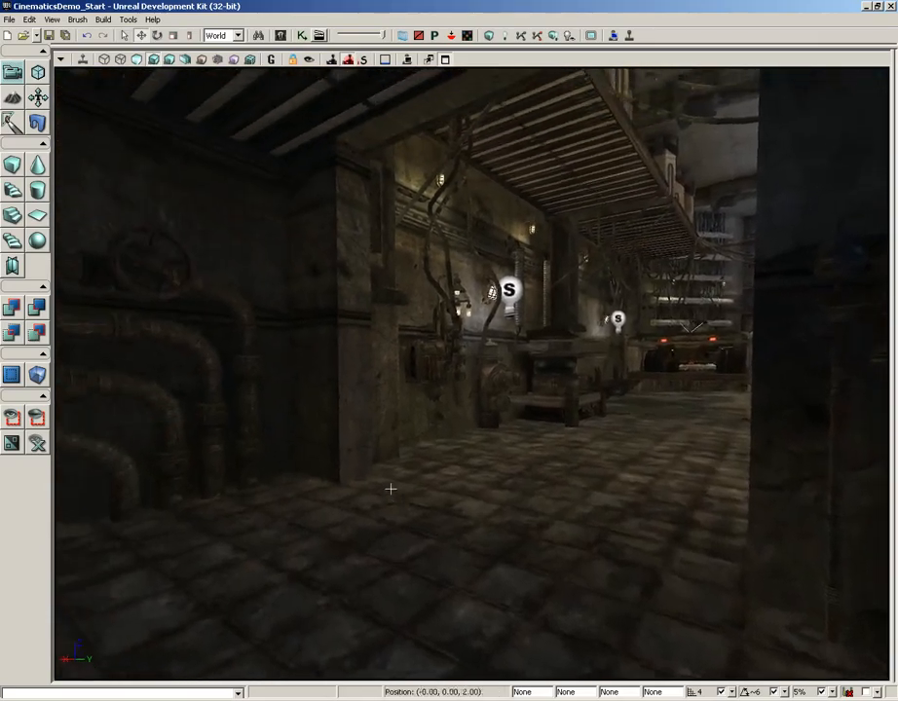
{"action": "left_click_drag", "start_coordinate": [390, 489], "coordinate": [529, 344]}
{"action": "right_click_drag", "start_coordinate": [469, 508], "coordinate": [467, 530]}
{"action": "left_click_drag", "start_coordinate": [497, 517], "coordinate": [594, 126]}
{"action": "left_click_drag", "start_coordinate": [475, 545], "coordinate": [672, 491]}
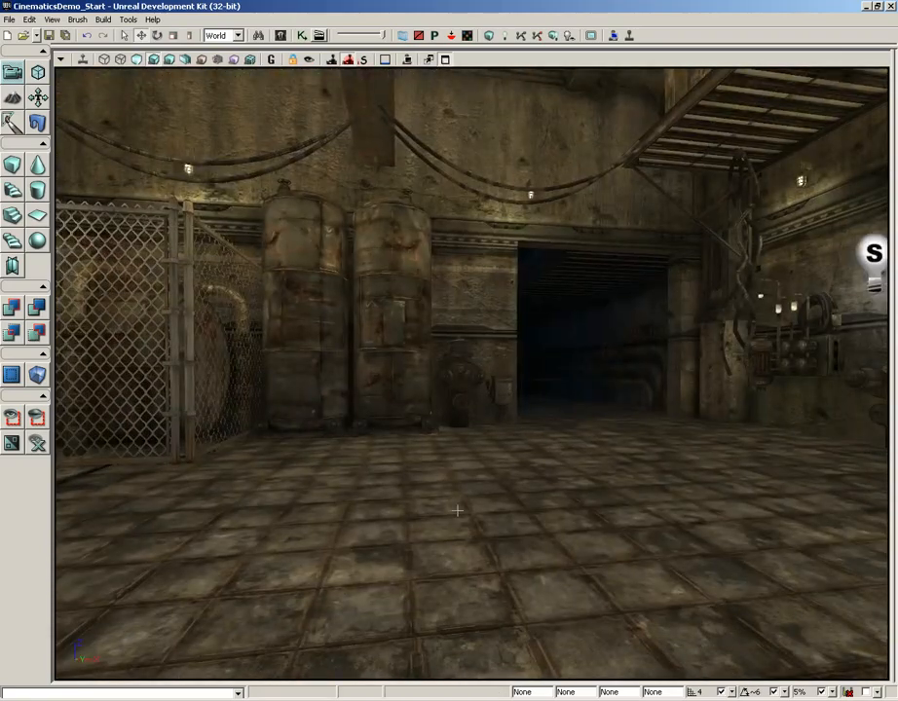